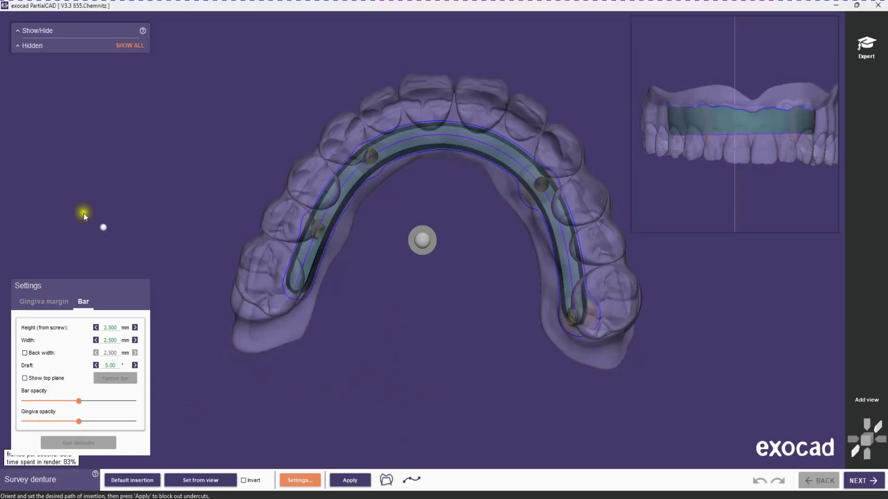
Set the generated gingiva margin's offset from the bar to 0.100 mm
click(44, 309)
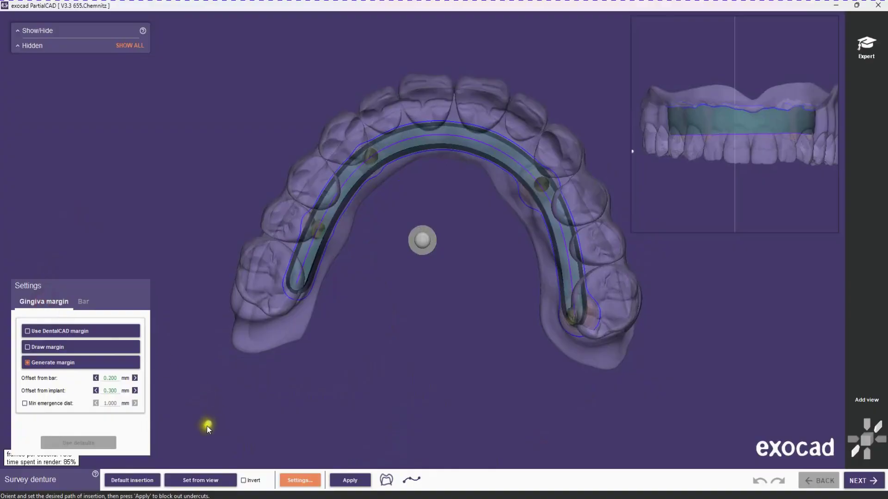
click(96, 377)
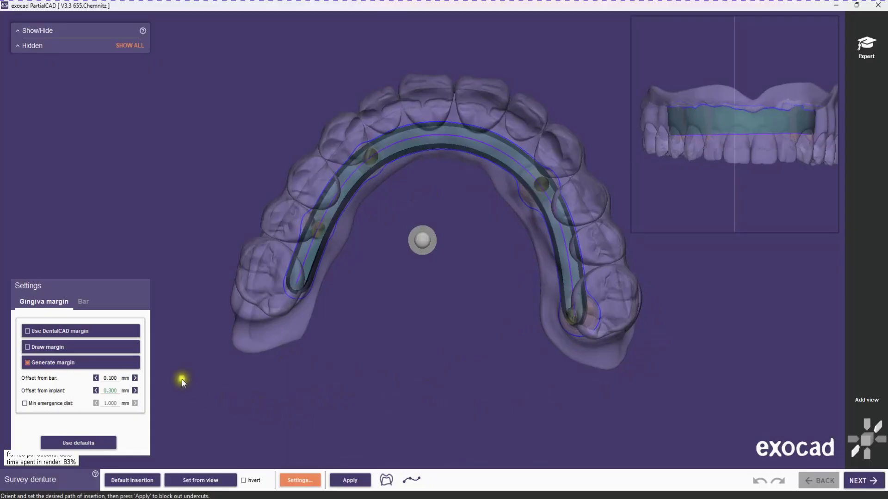
click(91, 301)
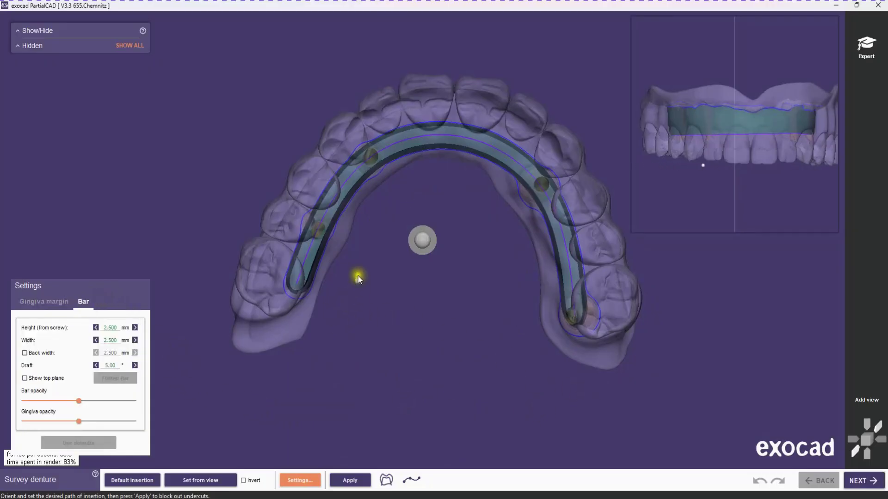
Reshape the bar's centre curve by moving both end points outward beneath the molars and its anterior control points toward the front teeth
click(414, 480)
click(306, 248)
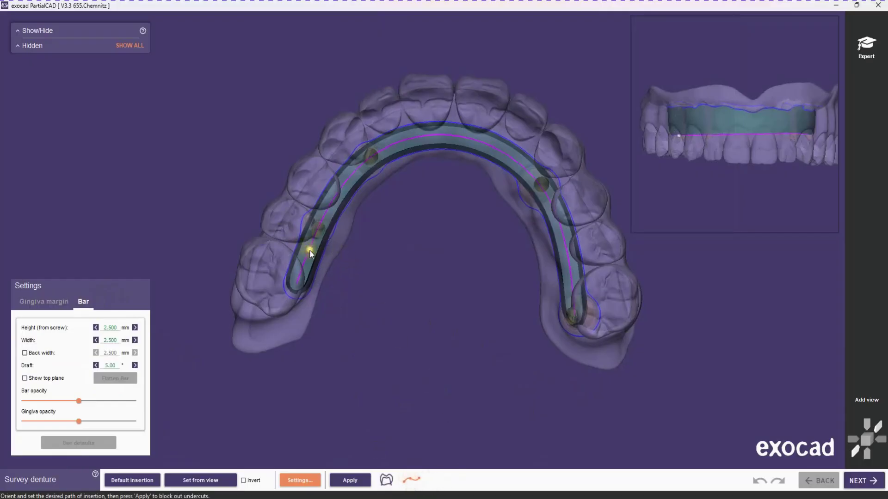
drag(297, 288, 276, 284)
drag(311, 228, 368, 151)
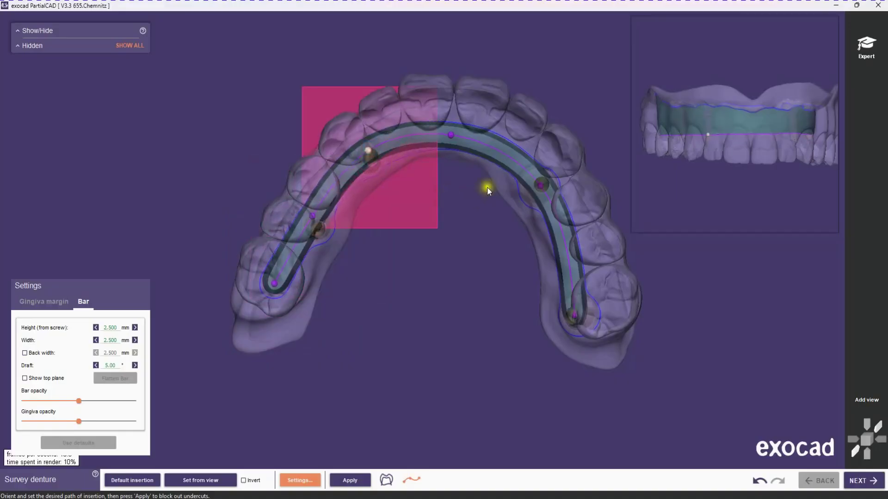
drag(451, 135, 457, 126)
drag(578, 321, 591, 321)
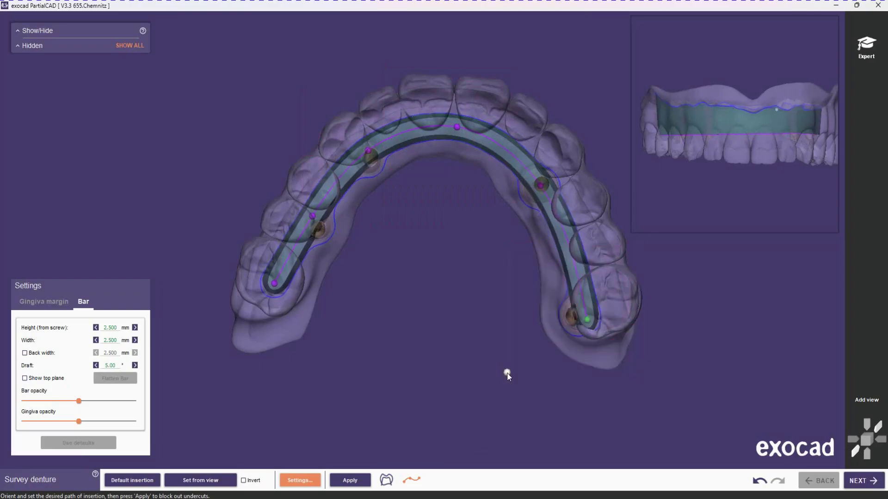
Check the bar from the gingival side, slightly reduce the gingiva opacity, and advance to the Split Denture stage
double_click(461, 306)
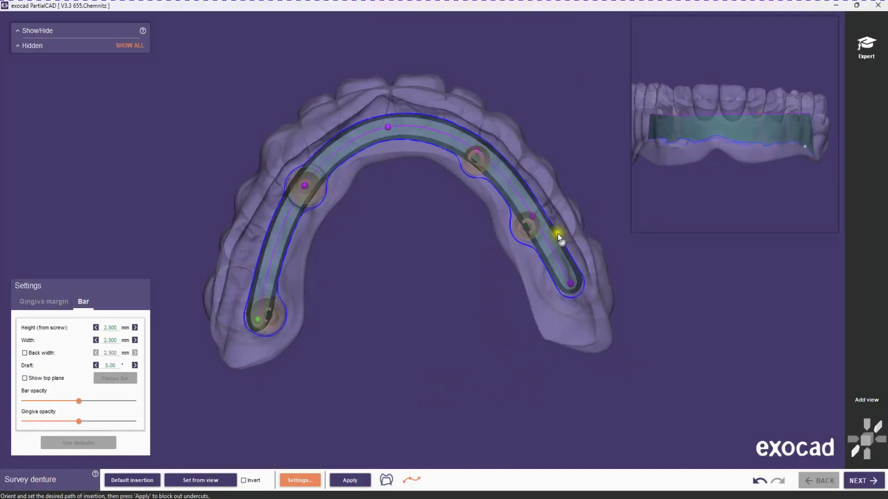
right_drag(440, 341, 447, 307)
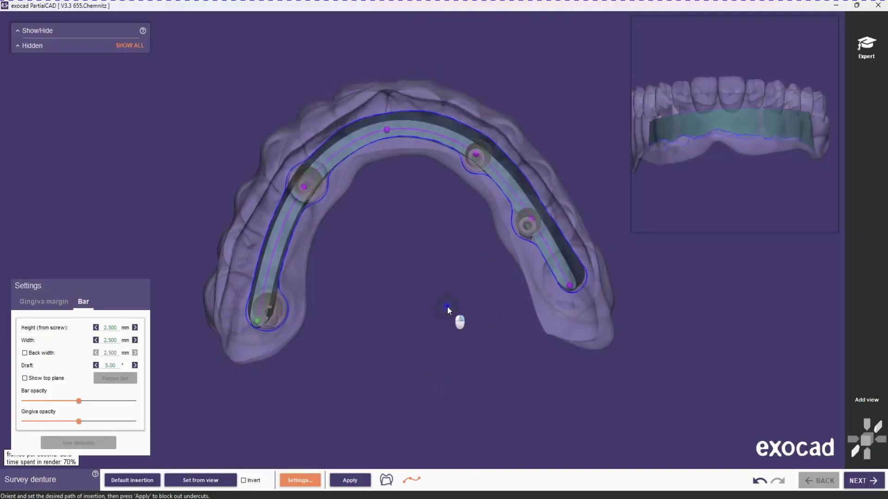
mouse_move(81, 424)
mouse_down()
mouse_move(138, 426)
mouse_move(73, 427)
mouse_up()
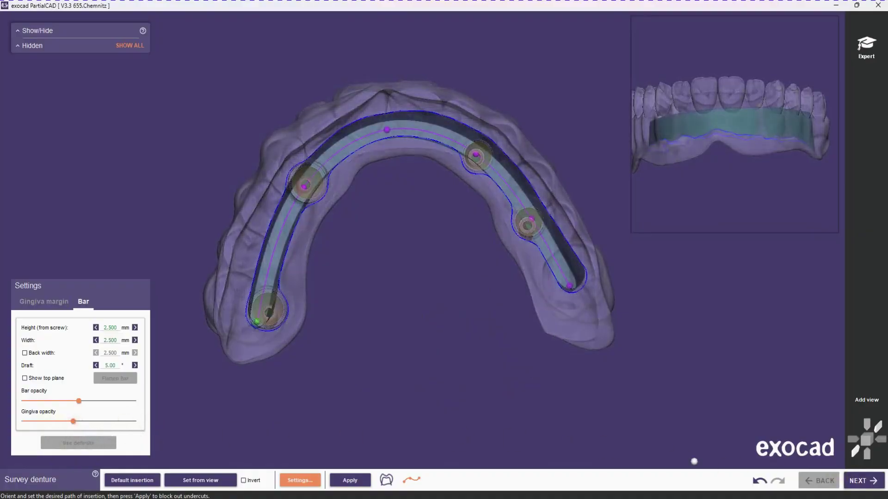
click(863, 480)
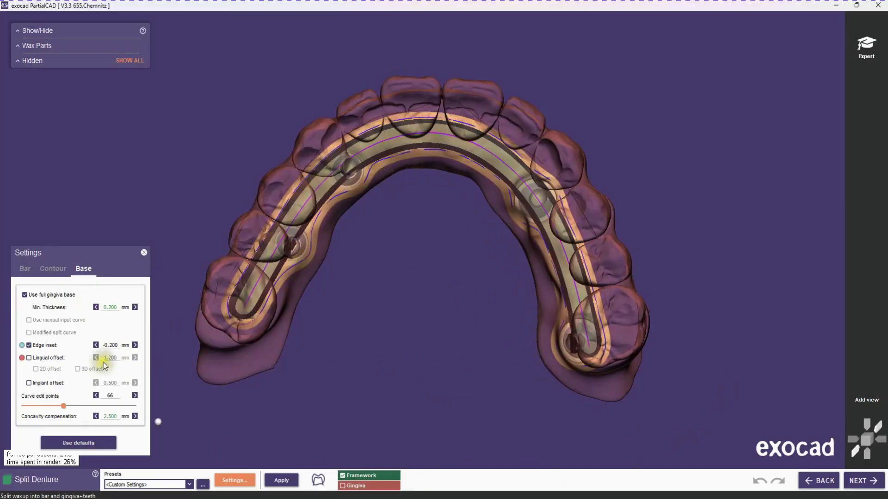
Review the split denture's contour, bar and base settings
click(50, 269)
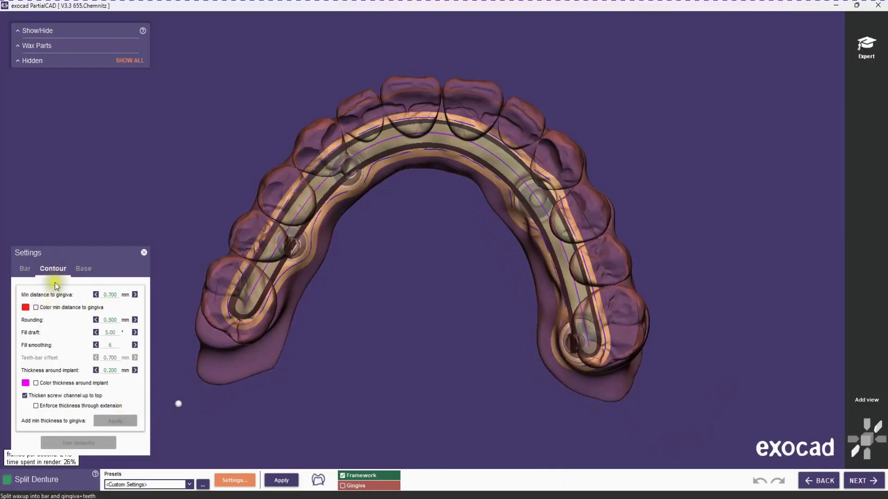
click(24, 273)
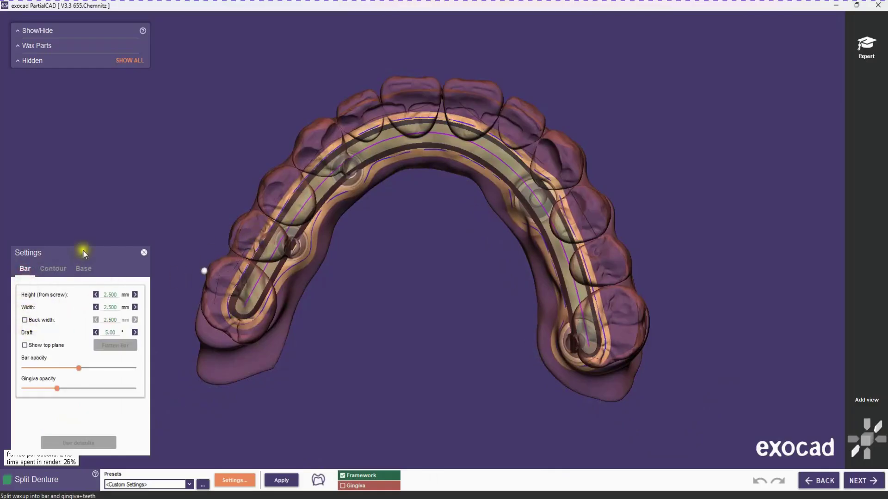
click(48, 269)
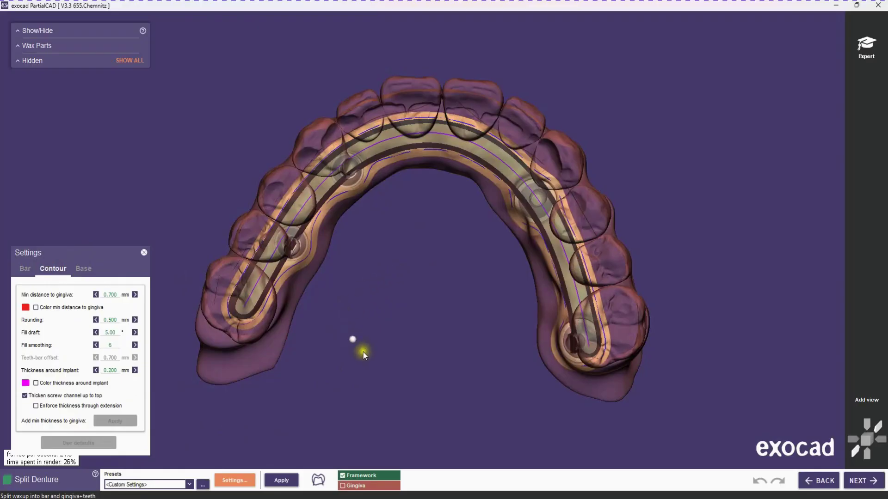
click(78, 267)
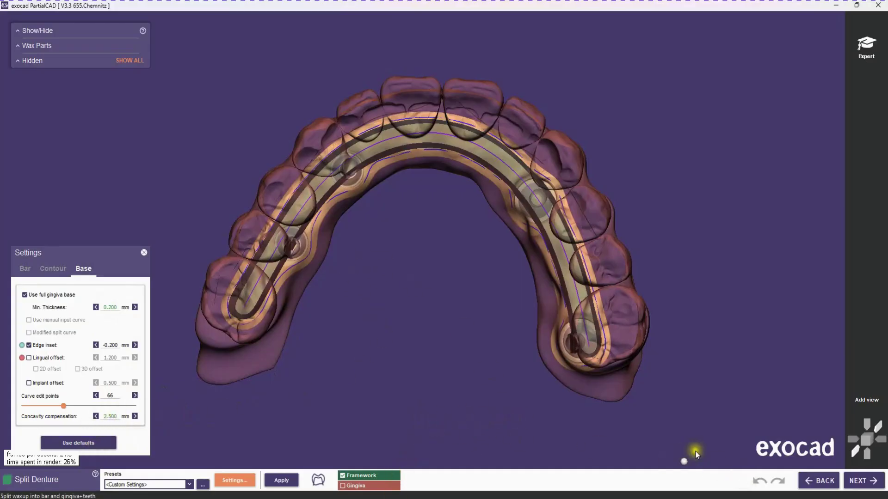
Advance to Assemble Parts, review the cement gap and assembly options, and continue to the Build stage
click(859, 482)
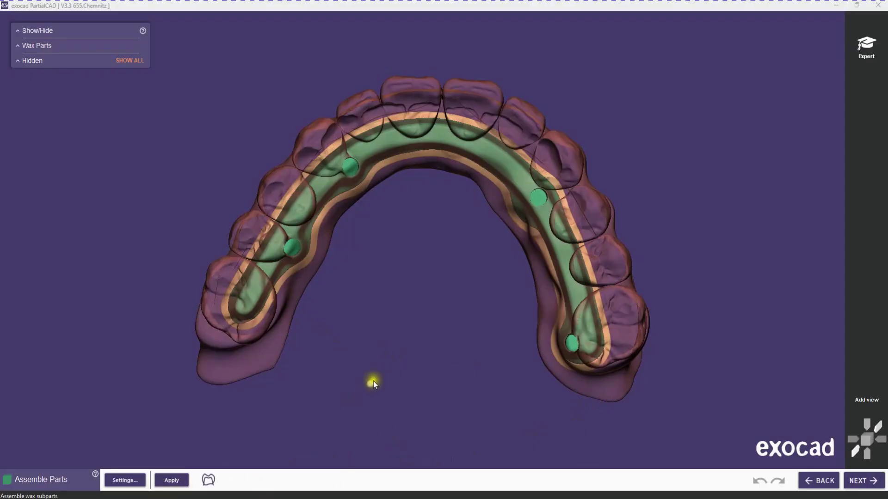
click(124, 480)
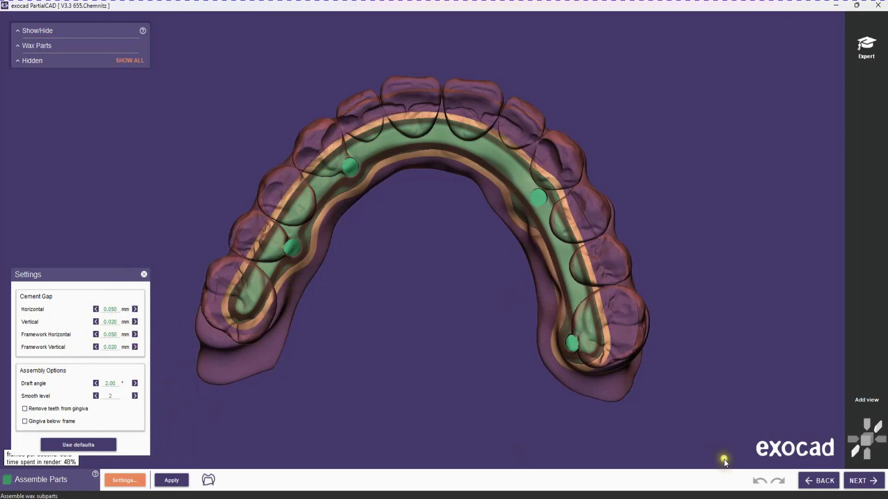
click(859, 484)
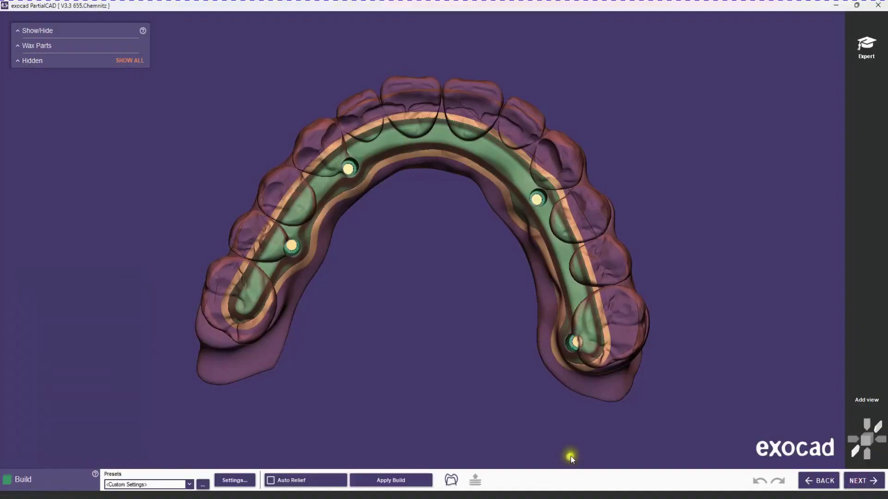
Examine a cross-section through the denture and bar, shifting the slice slightly from the midline along the front of the arch
middle_drag(500, 371, 433, 376)
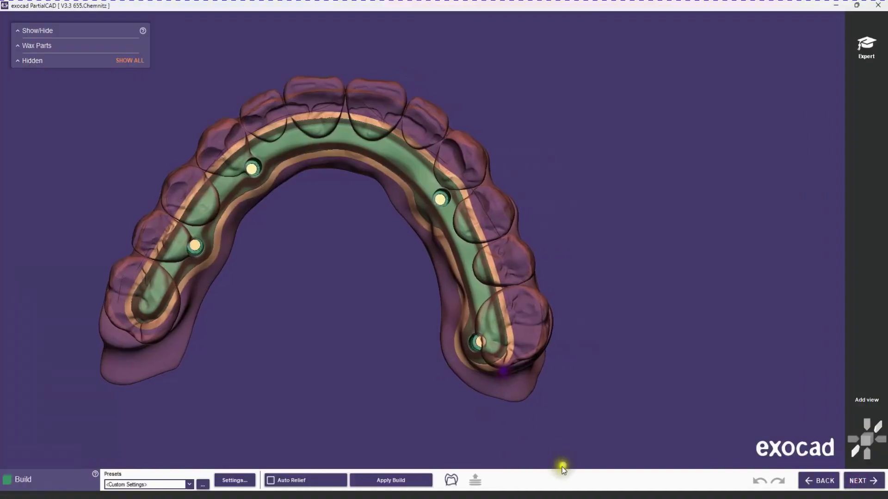
click(451, 480)
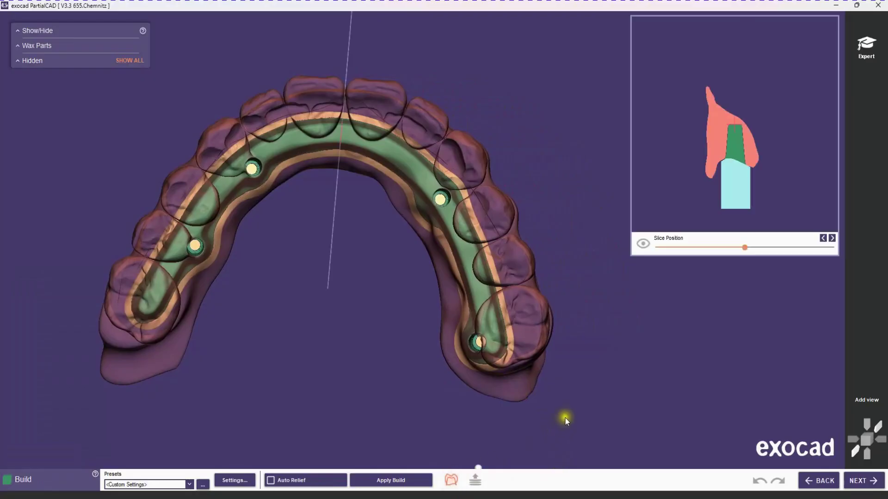
scroll(739, 148, up, 6)
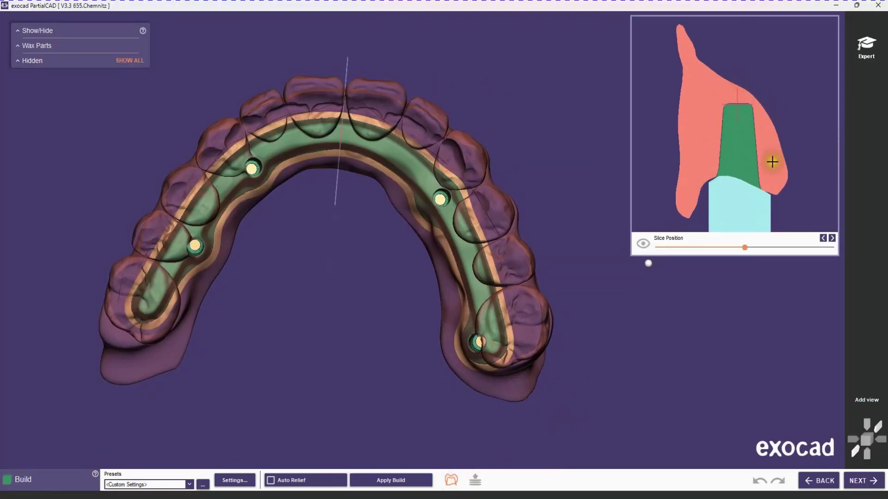
mouse_move(744, 247)
mouse_down()
mouse_move(720, 248)
mouse_move(730, 248)
mouse_up()
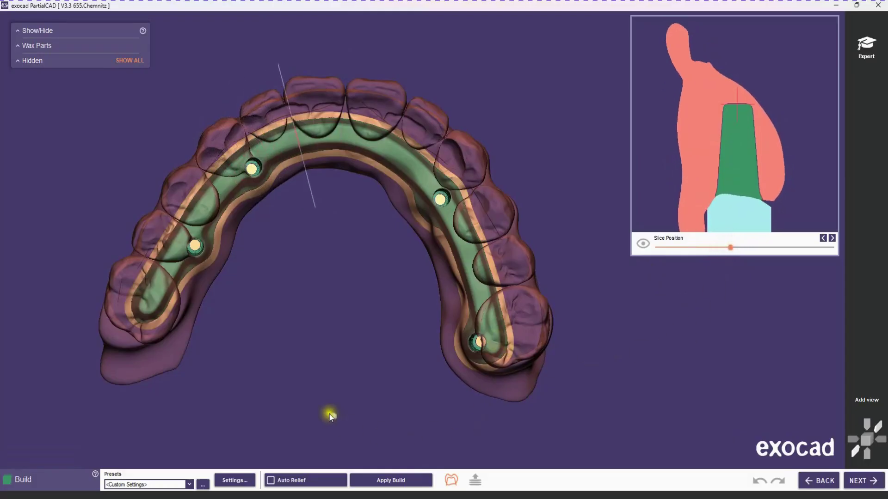
Have Sharpen Split Denture Margin enabled in the build settings and build the denture parts
click(224, 480)
click(25, 263)
click(59, 228)
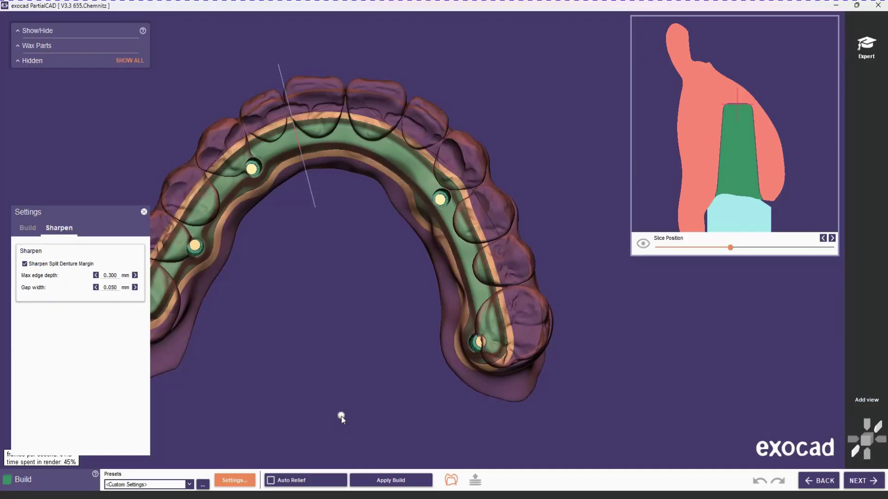
click(396, 481)
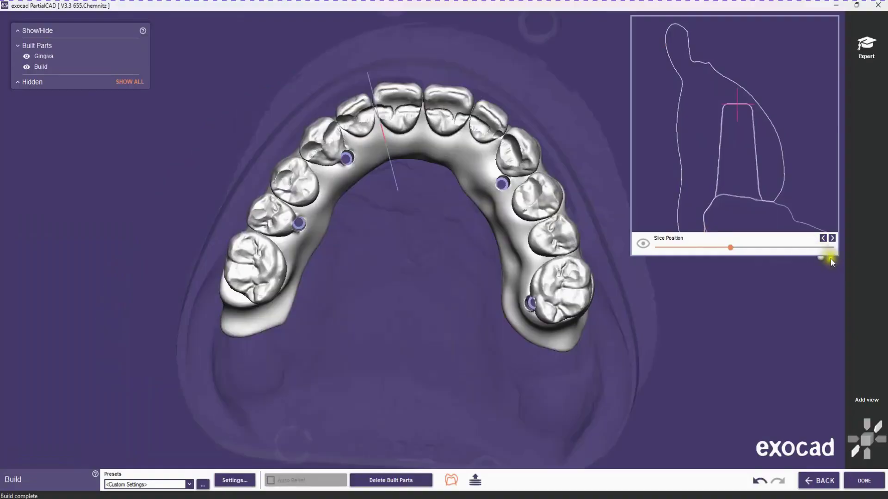
Examine the underside of the built denture, up close where the bar and implant connections meet the gingiva
mouse_move(731, 248)
mouse_down()
mouse_move(715, 248)
mouse_move(730, 247)
mouse_up()
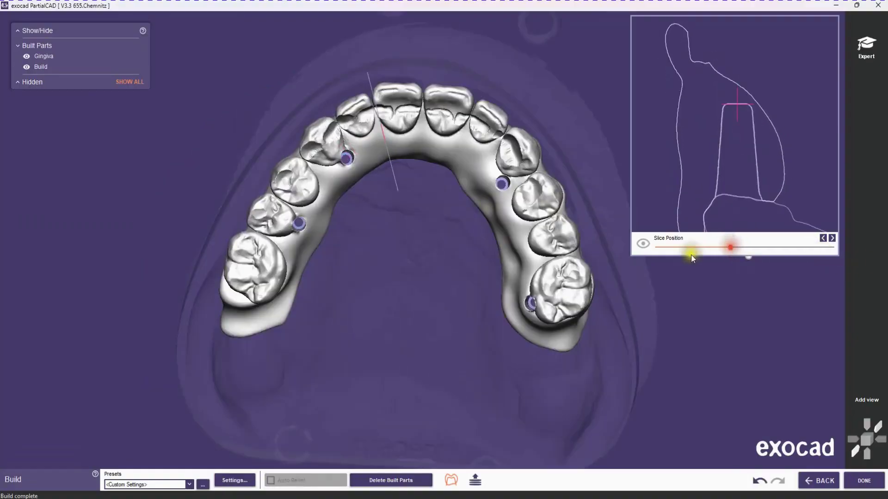
right_drag(456, 240, 373, 240)
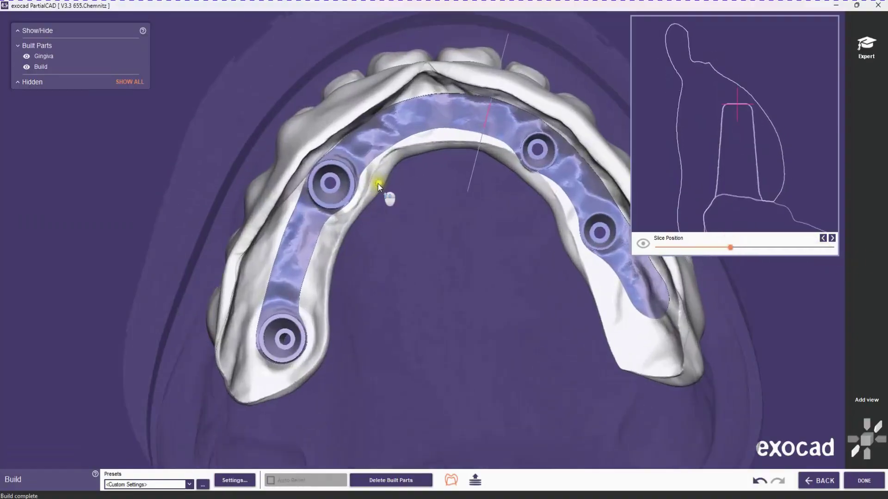
scroll(378, 185, up, 10)
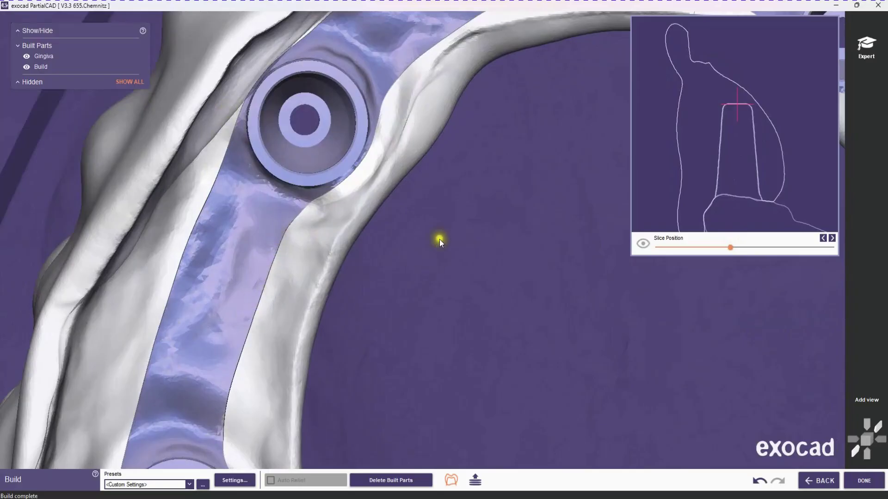
right_drag(417, 254, 284, 142)
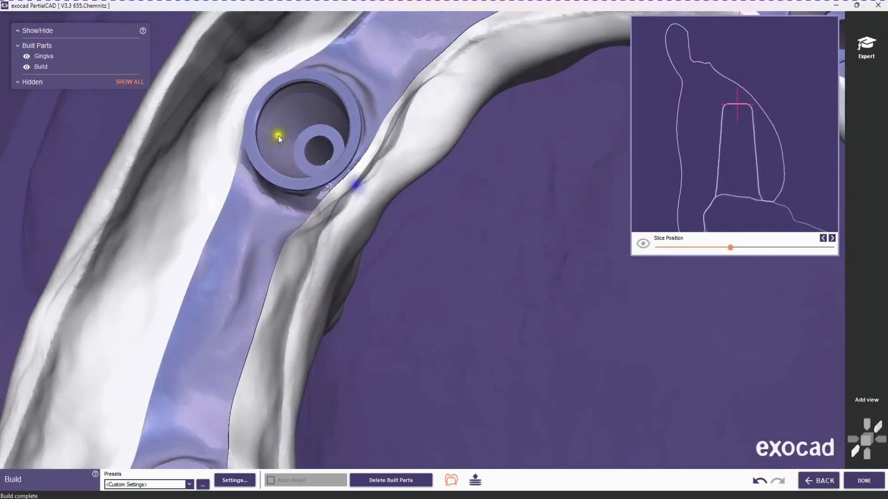
right_drag(518, 237, 572, 290)
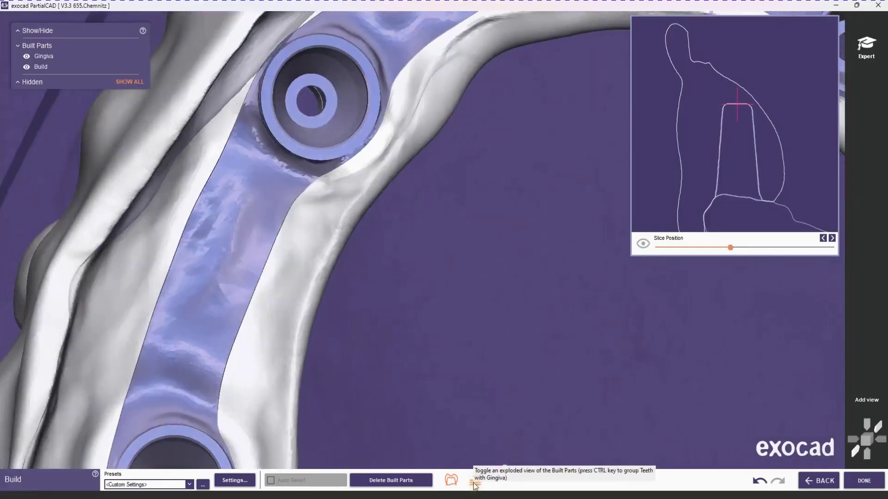
Show the built parts in an exploded view and inspect the denture and bar separated above the model
click(474, 484)
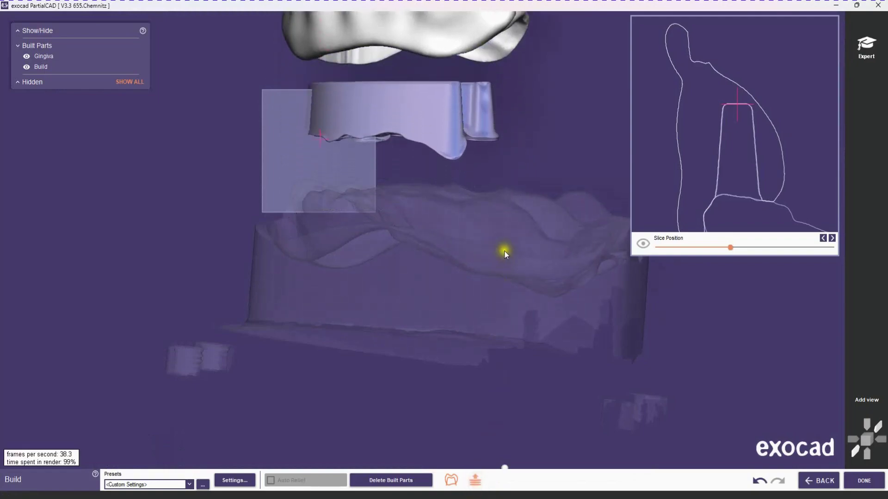
middle_drag(508, 251, 514, 351)
right_drag(431, 256, 373, 326)
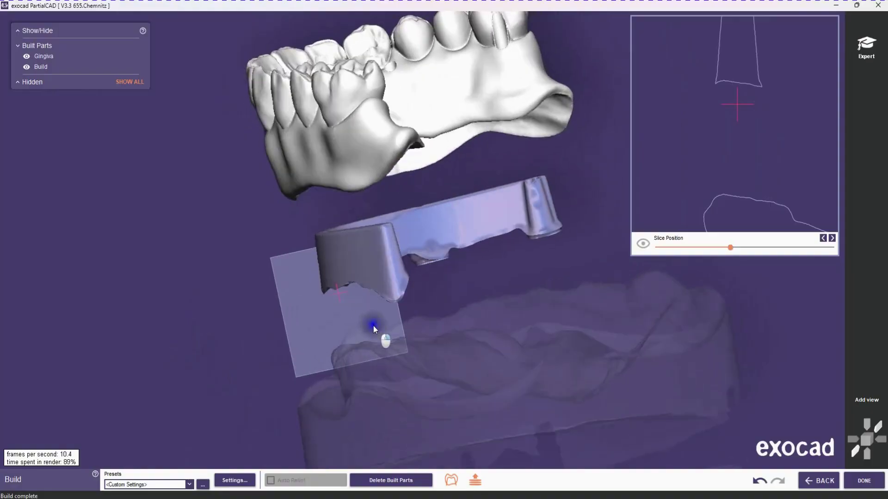